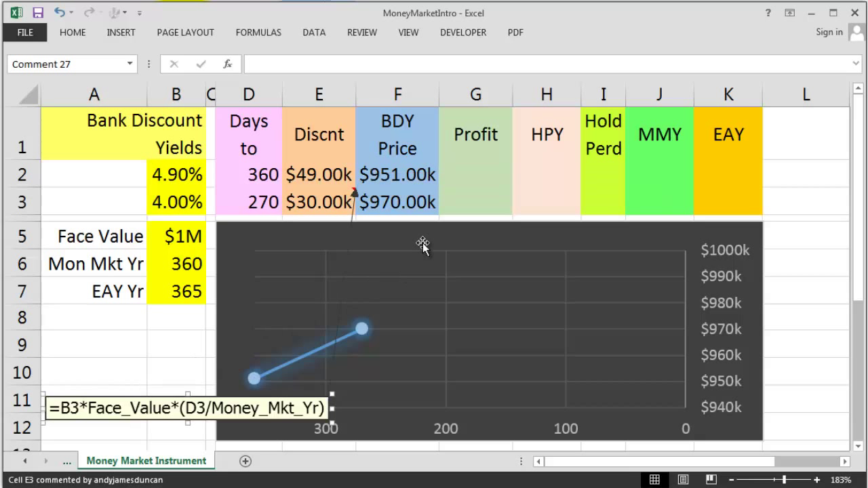
# Select the BDY price cell F3
pyautogui.click(415, 201)
# Add a =Face_Value-E3 formula callout to F3 and move it down into the chart
pyautogui.hotkey('ctrl', 'shift', 'c')
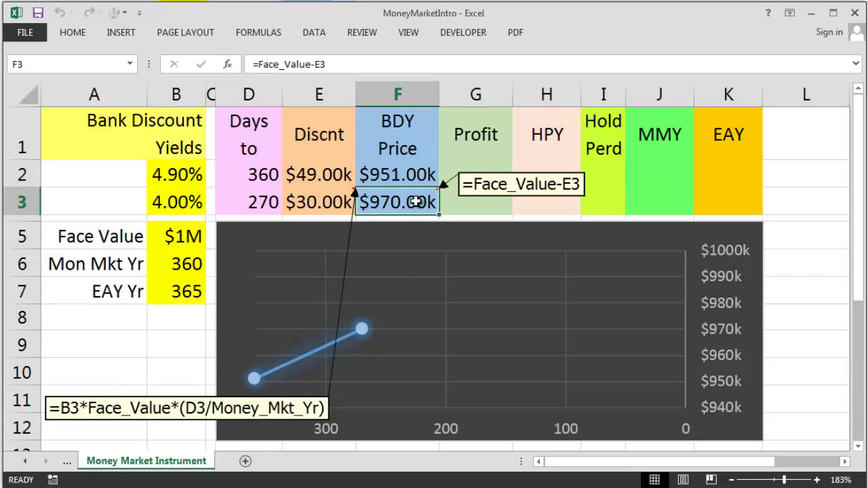
pyautogui.moveTo(557, 173); pyautogui.dragTo(435, 367)
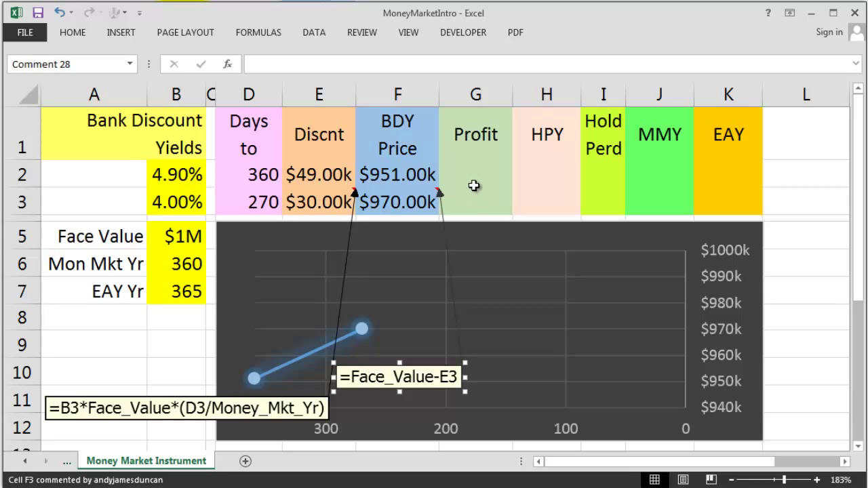
pyautogui.click(394, 179)
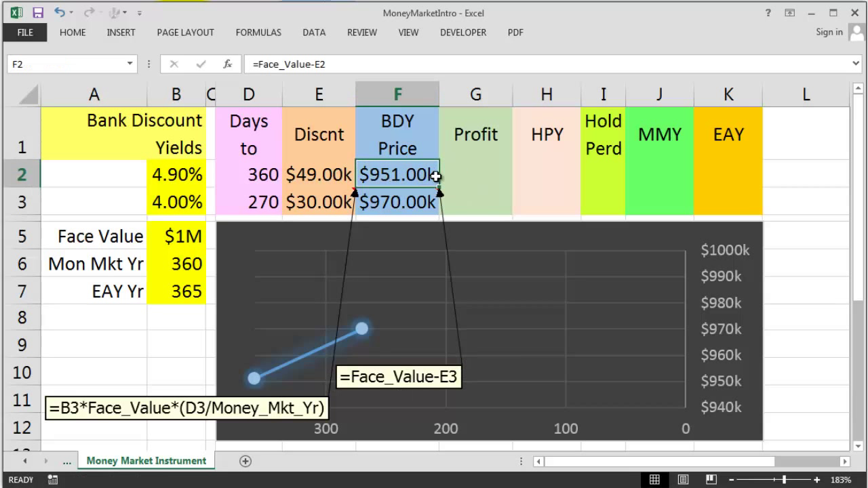
pyautogui.click(402, 202)
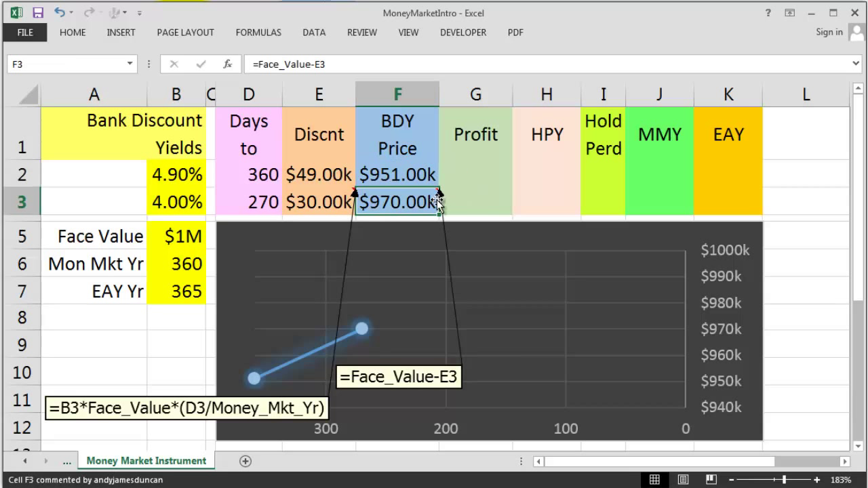
# Enter =F3-F2 in G2 to give a profit of $19.00k
pyautogui.click(475, 172)
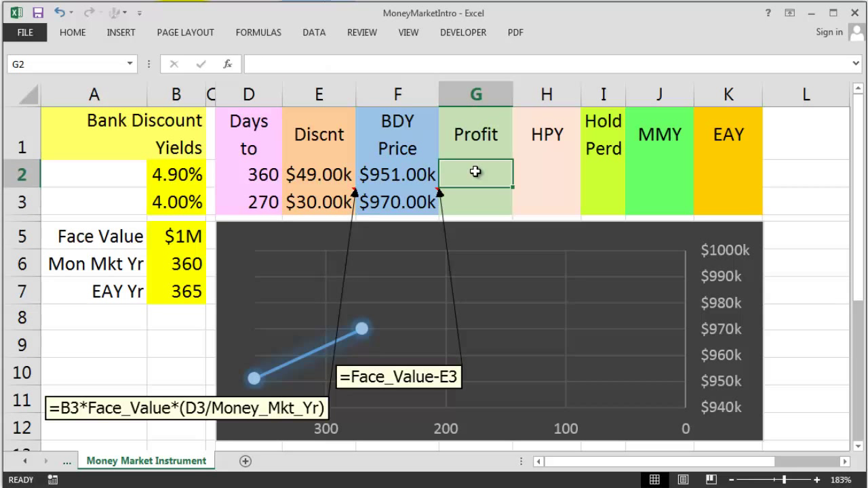
pyautogui.write('=')
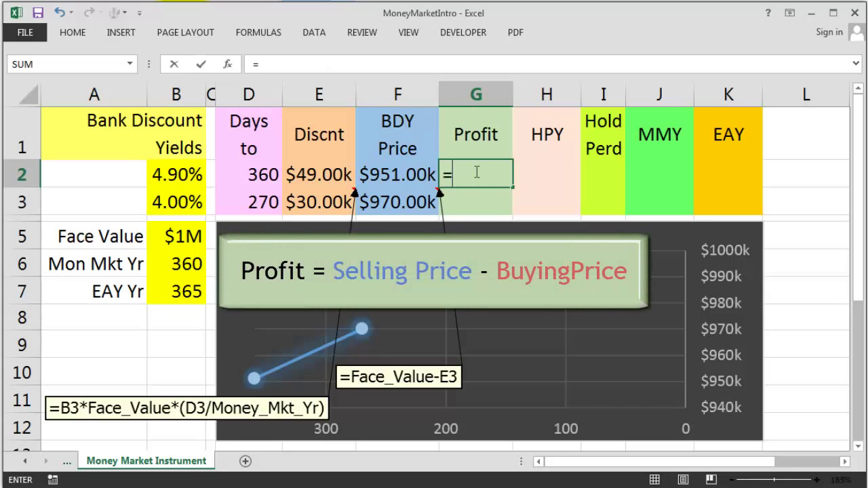
pyautogui.click(410, 197)
pyautogui.write('-')
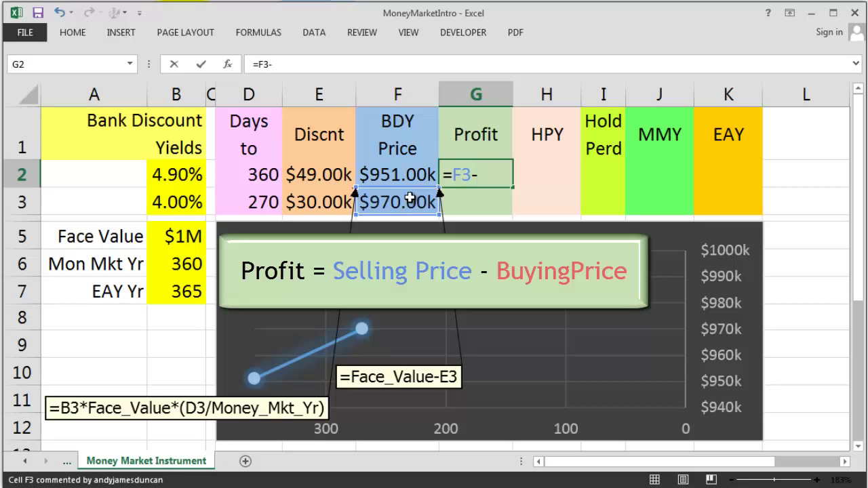
pyautogui.click(410, 176)
pyautogui.press('Return')
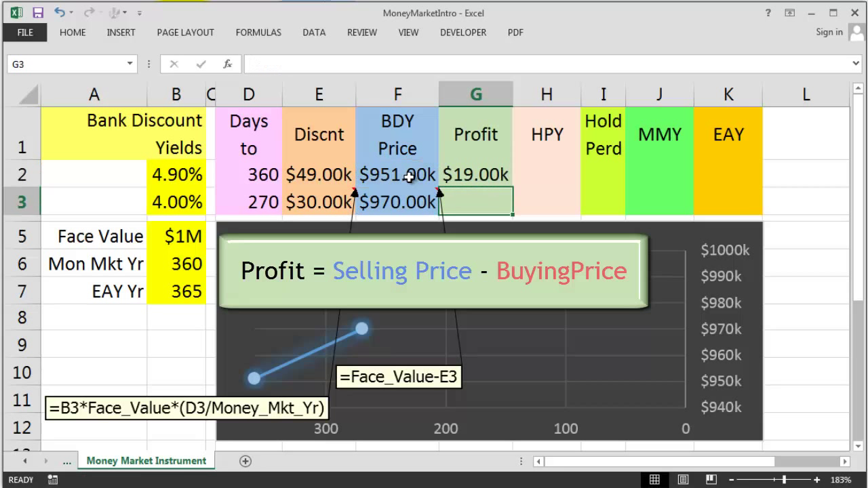
pyautogui.click(547, 173)
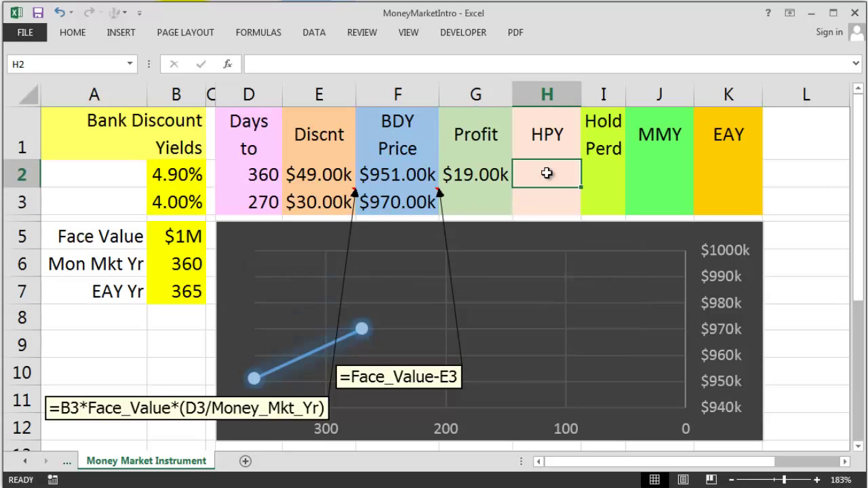
pyautogui.click(488, 179)
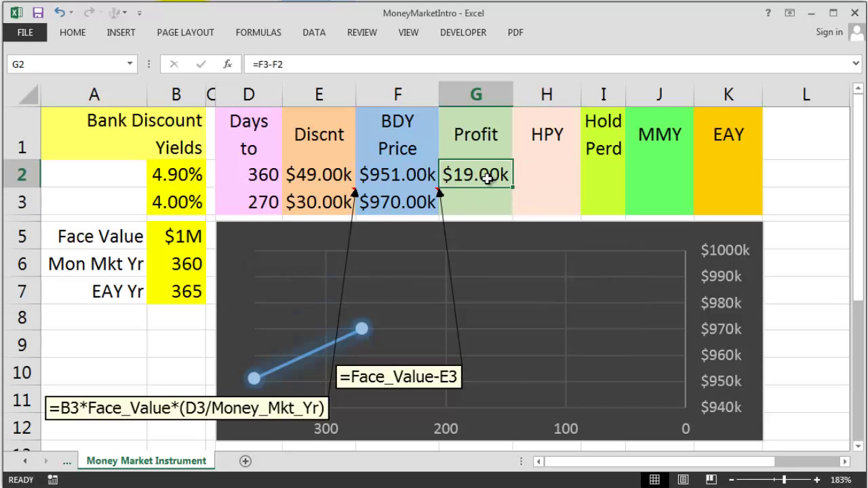
pyautogui.click(400, 175)
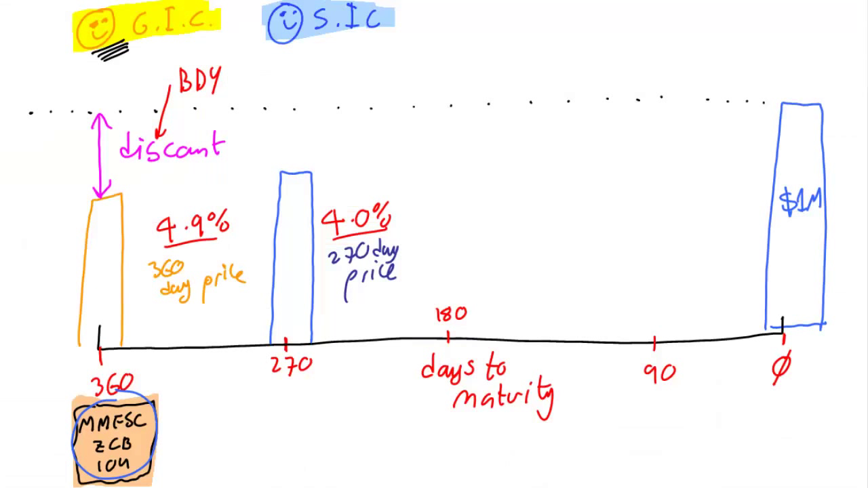
# Draw a green arrow beside the 270-day bar and circle the '360 day price' label
pyautogui.moveTo(263, 173)
pyautogui.mouseDown()
pyautogui.moveTo(263, 198)
pyautogui.moveTo(265, 168)
pyautogui.mouseUp()
pyautogui.moveTo(423, 268); pyautogui.dragTo(434, 281)
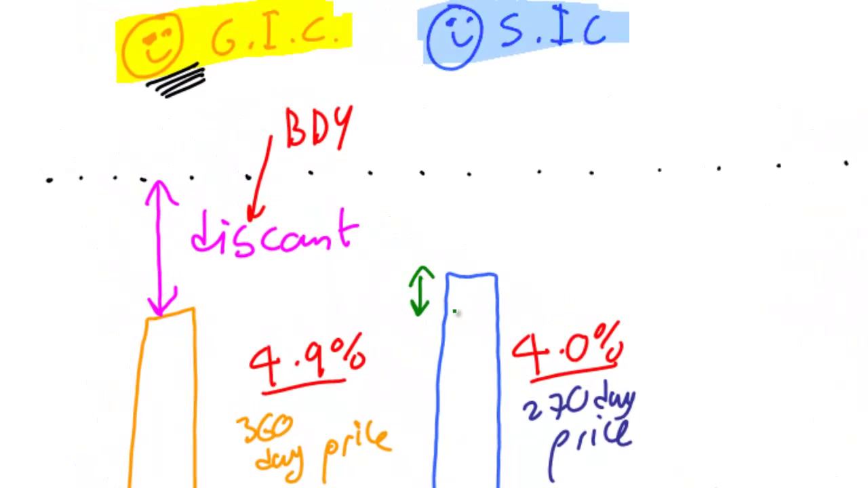
pyautogui.moveTo(377, 407)
pyautogui.mouseDown()
pyautogui.moveTo(301, 390)
pyautogui.moveTo(367, 487)
pyautogui.mouseUp()
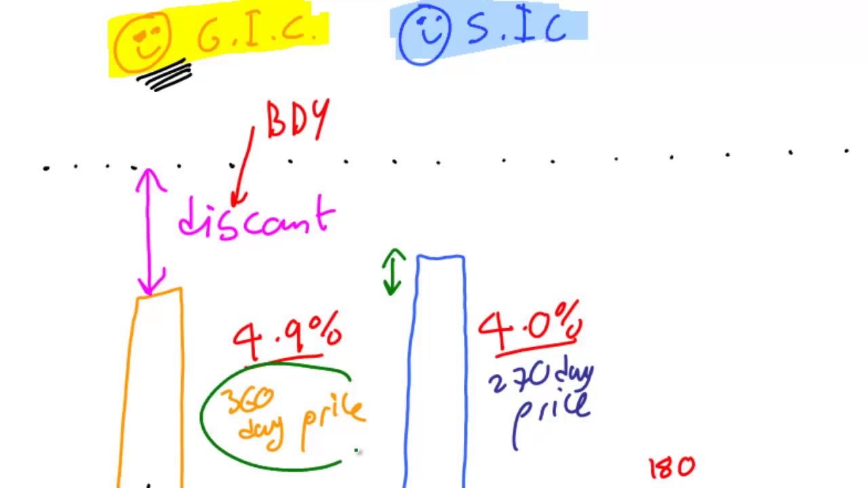
# Write a green 'profit' over 'price' note near 180
pyautogui.moveTo(766, 244); pyautogui.dragTo(751, 297)
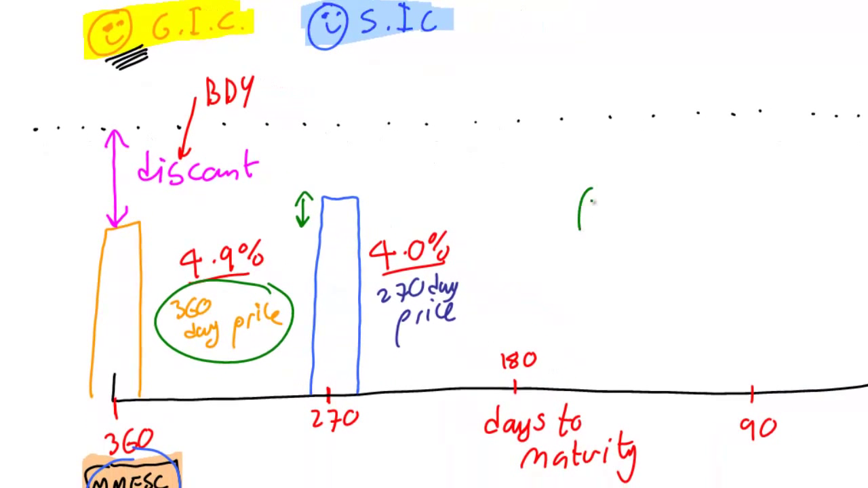
pyautogui.moveTo(592, 201)
pyautogui.mouseDown()
pyautogui.moveTo(667, 178)
pyautogui.moveTo(668, 193)
pyautogui.mouseUp()
pyautogui.moveTo(600, 237)
pyautogui.mouseDown()
pyautogui.moveTo(610, 248)
pyautogui.moveTo(647, 235)
pyautogui.moveTo(744, 225)
pyautogui.moveTo(766, 201)
pyautogui.moveTo(787, 229)
pyautogui.mouseUp()
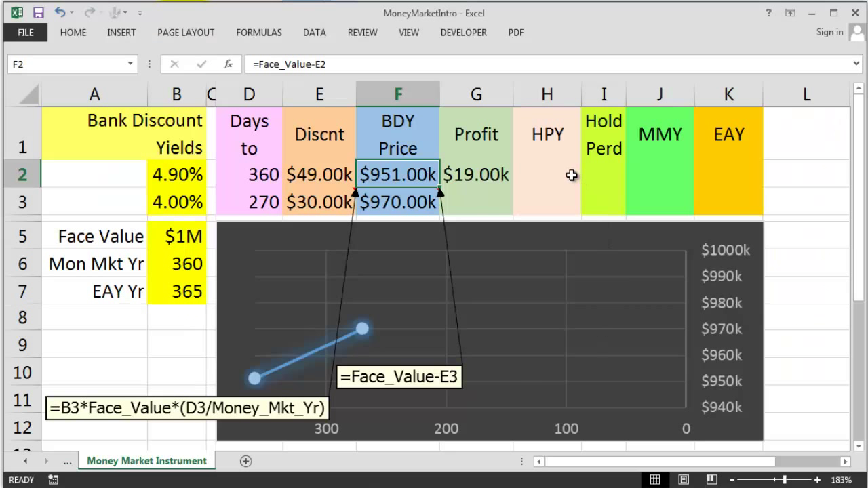
# Enter =G2/F2 in H2 for a holding period yield of 1.998%
pyautogui.click(572, 175)
pyautogui.write('=')
pyautogui.click(480, 175)
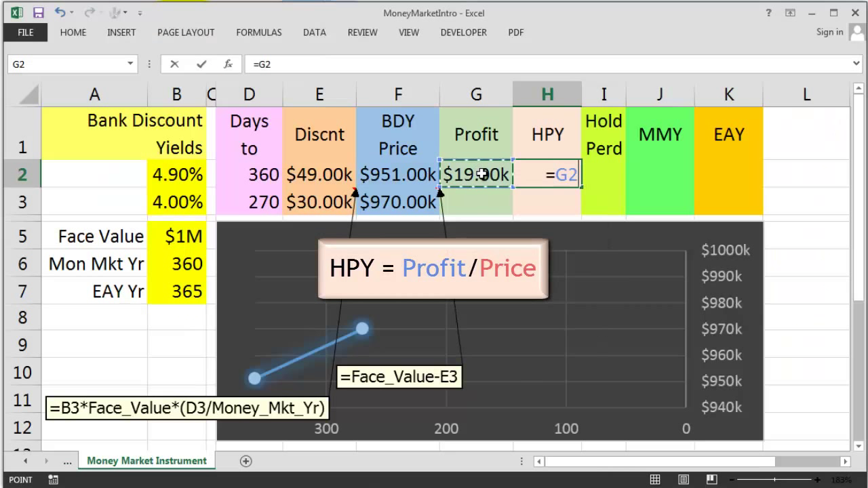
pyautogui.write('/')
pyautogui.click(425, 177)
pyautogui.press('Return')
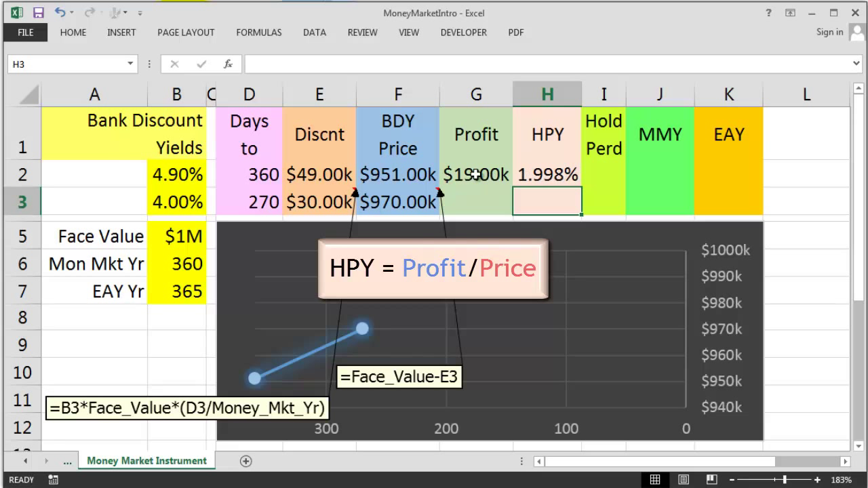
pyautogui.click(655, 171)
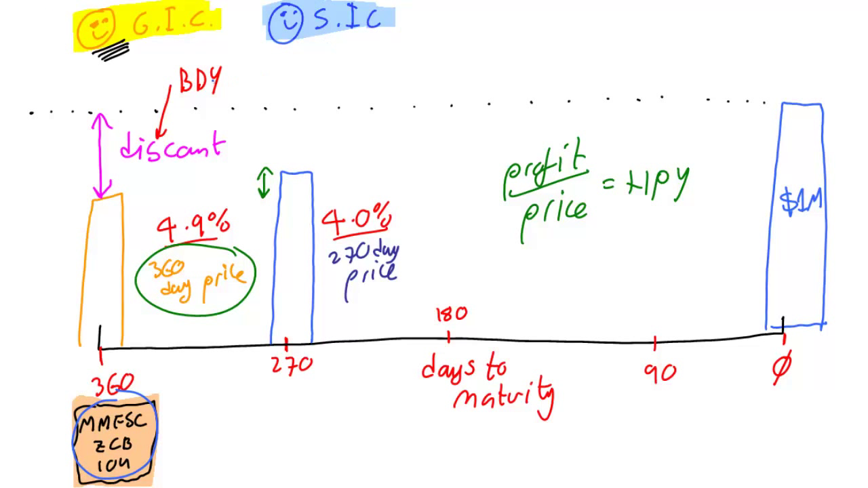
# Draw a blue arrow from G.I.C. to S.I.C. and label it '90 days'
pyautogui.moveTo(89, 70)
pyautogui.mouseDown()
pyautogui.moveTo(294, 65)
pyautogui.moveTo(282, 76)
pyautogui.mouseUp()
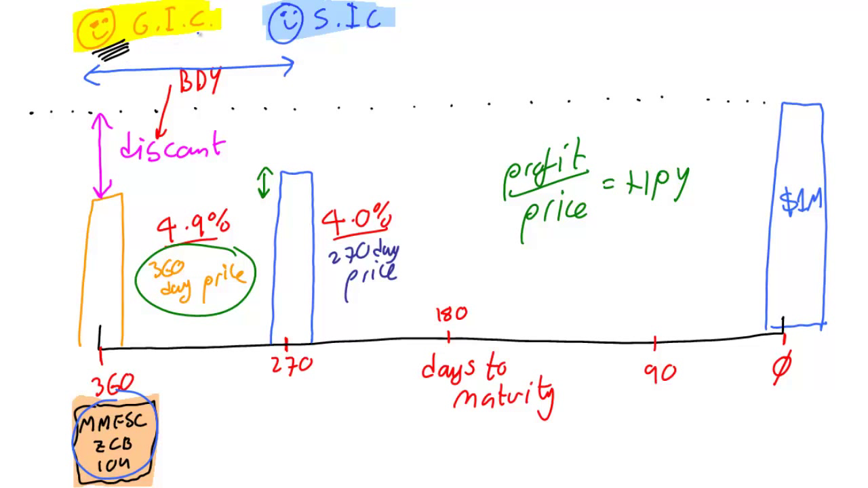
pyautogui.moveTo(200, 44)
pyautogui.mouseDown()
pyautogui.moveTo(252, 48)
pyautogui.moveTo(265, 62)
pyautogui.moveTo(277, 54)
pyautogui.mouseUp()
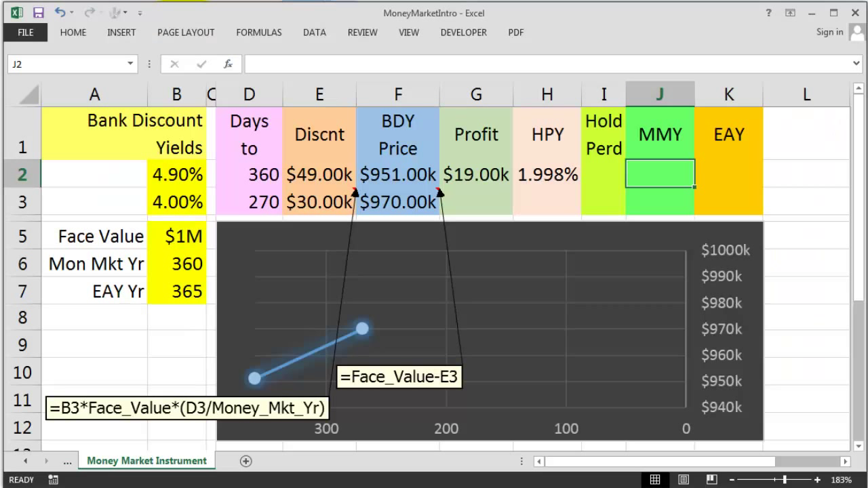
# Enter =D2-D3 in I2 for a 90-day holding period
pyautogui.click(606, 169)
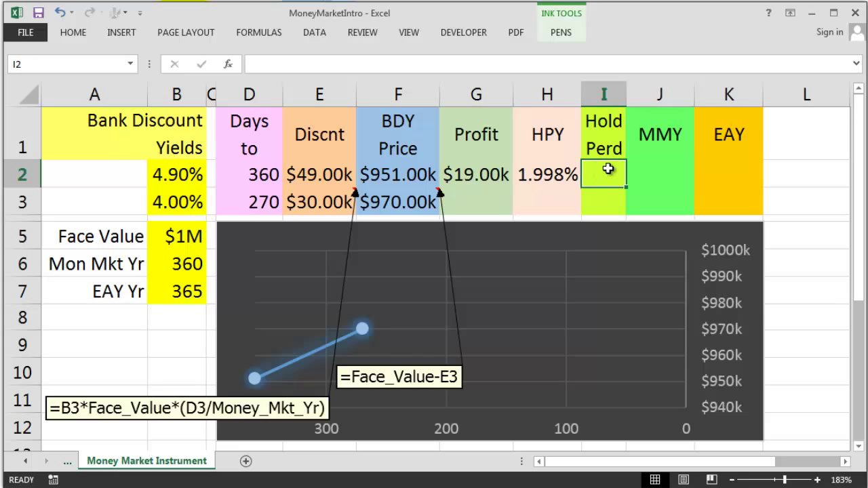
pyautogui.write('=')
pyautogui.click(266, 175)
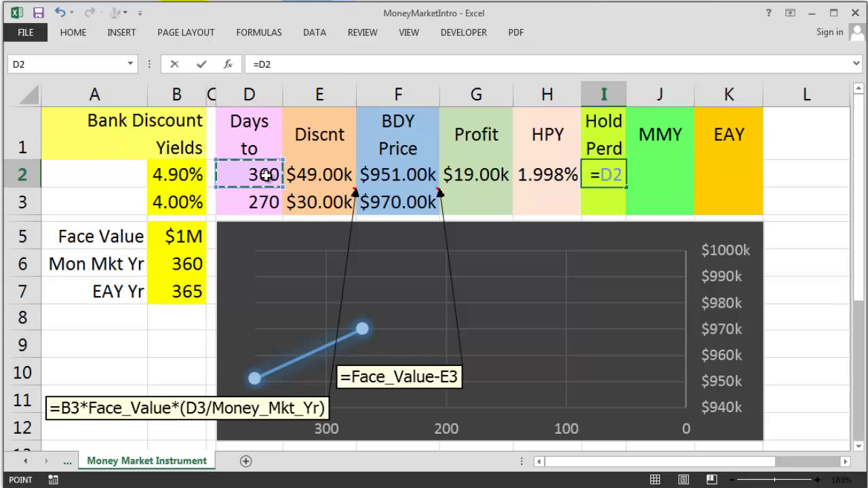
pyautogui.write('-')
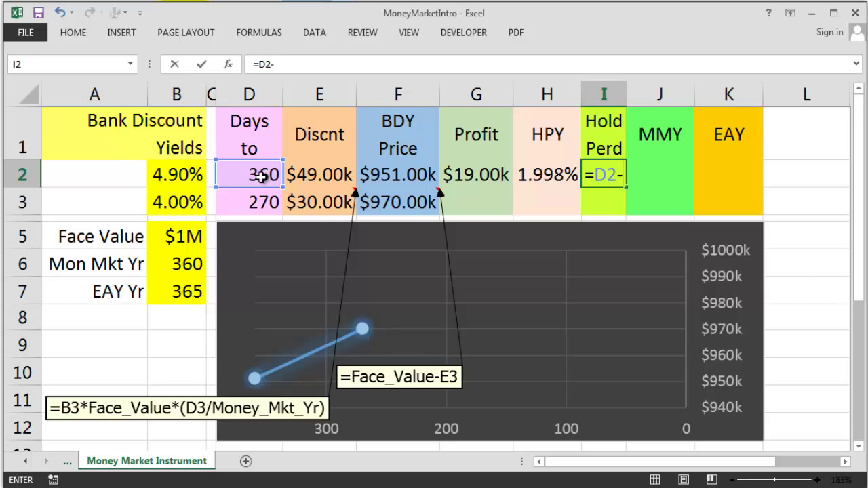
pyautogui.click(249, 201)
pyautogui.press('Return')
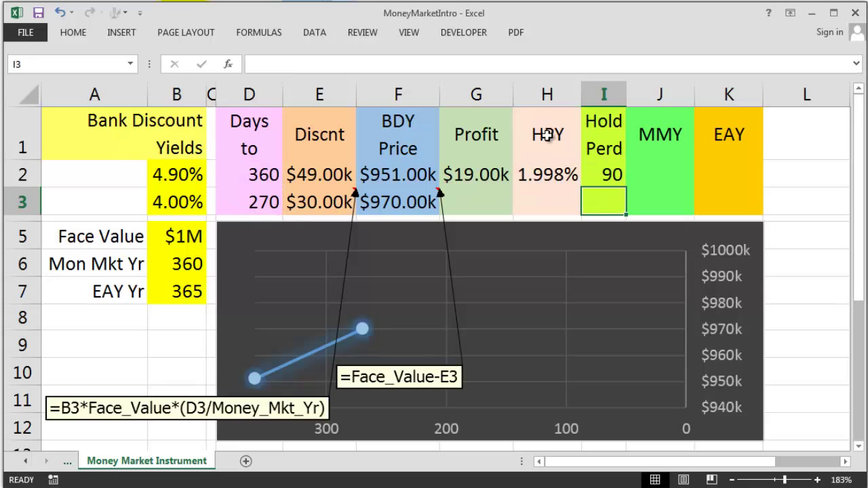
# Enter =H2*(Money_Mkt_Yr/I2) in J2 for a money market yield of 7.992%
pyautogui.click(668, 175)
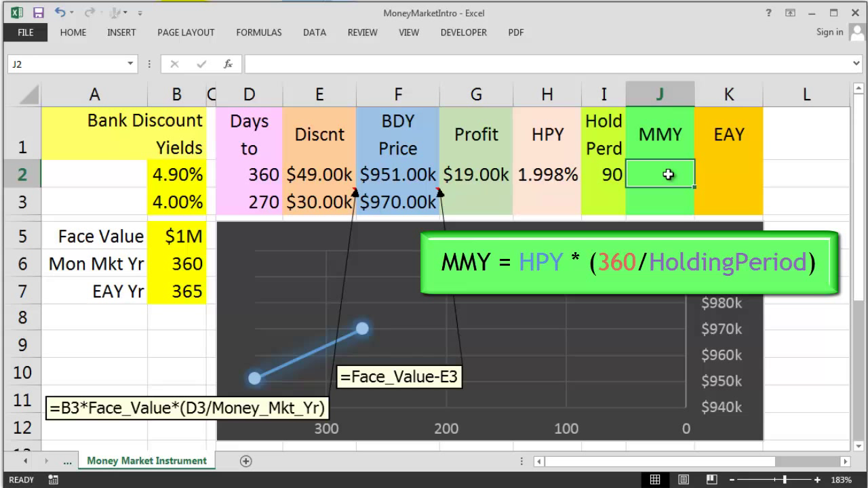
pyautogui.write('=')
pyautogui.click(560, 174)
pyautogui.write('*')
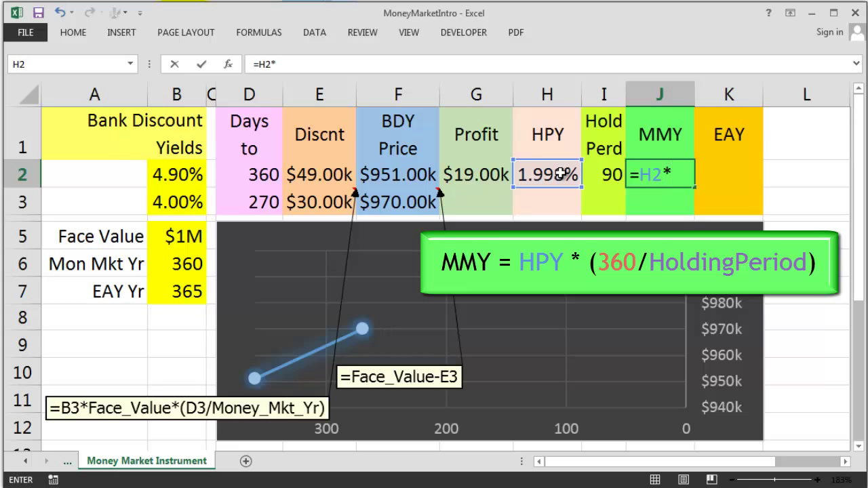
pyautogui.click(193, 264)
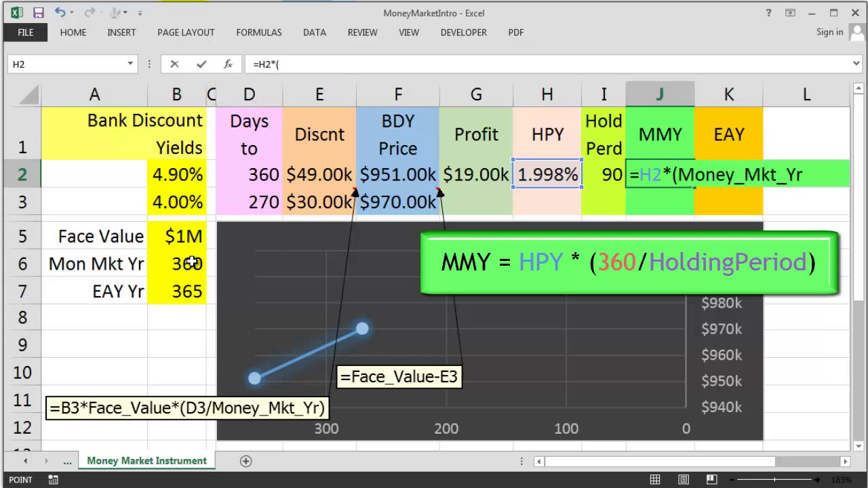
pyautogui.write('/')
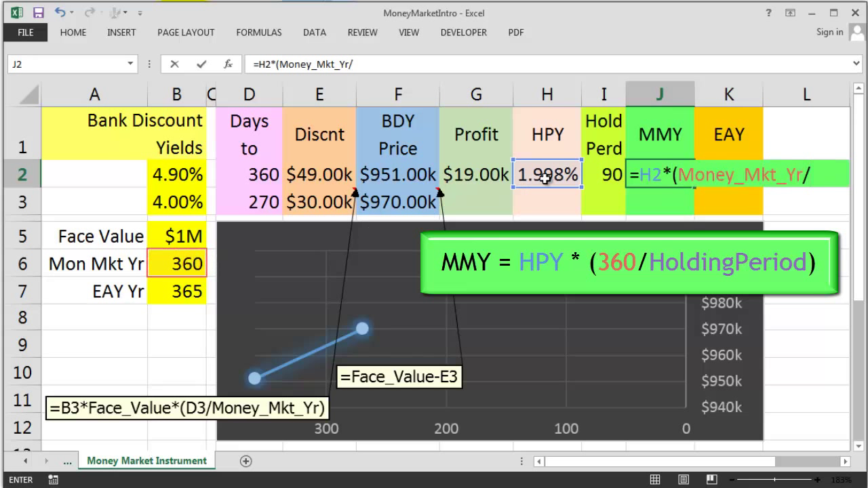
pyautogui.click(612, 177)
pyautogui.write(')')
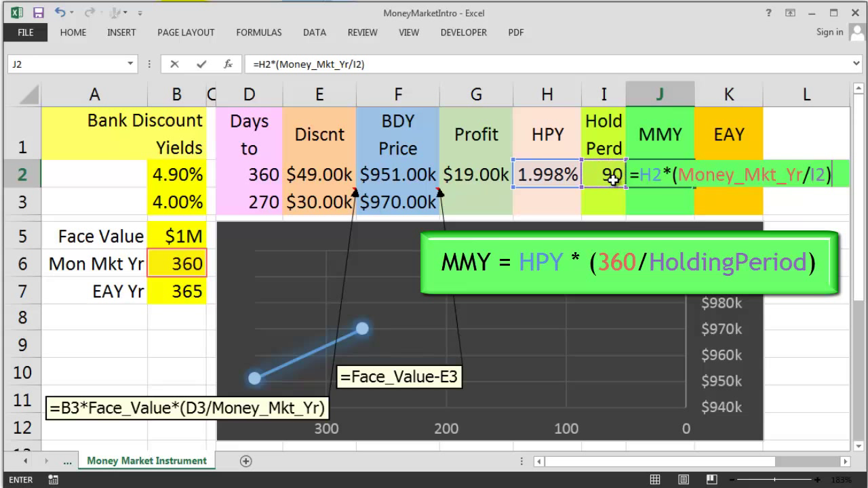
pyautogui.press('Return')
pyautogui.click(669, 179)
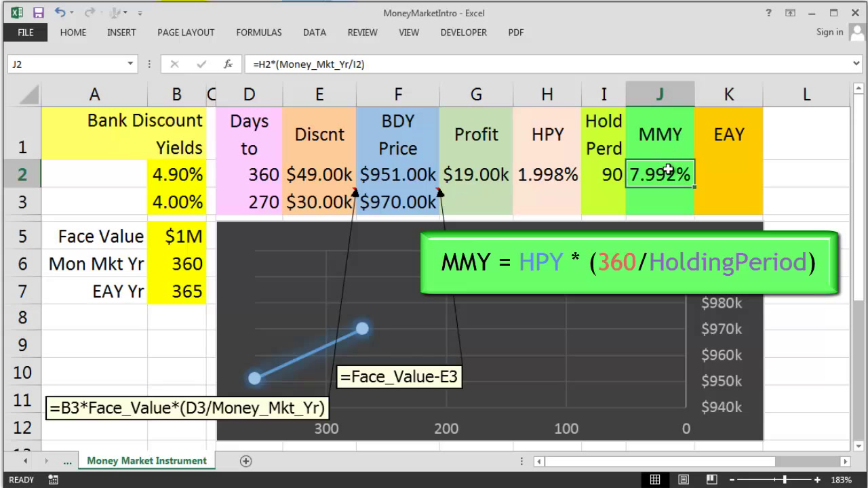
pyautogui.click(742, 175)
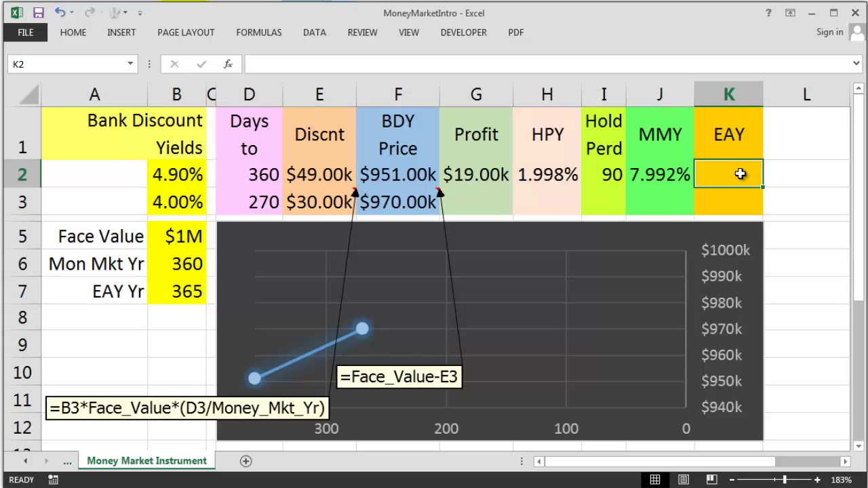
# Enter =POWER(1+H2,EAY_Yr/I2)-1 in K2 for an EAY of 8.353%
pyautogui.write('=')
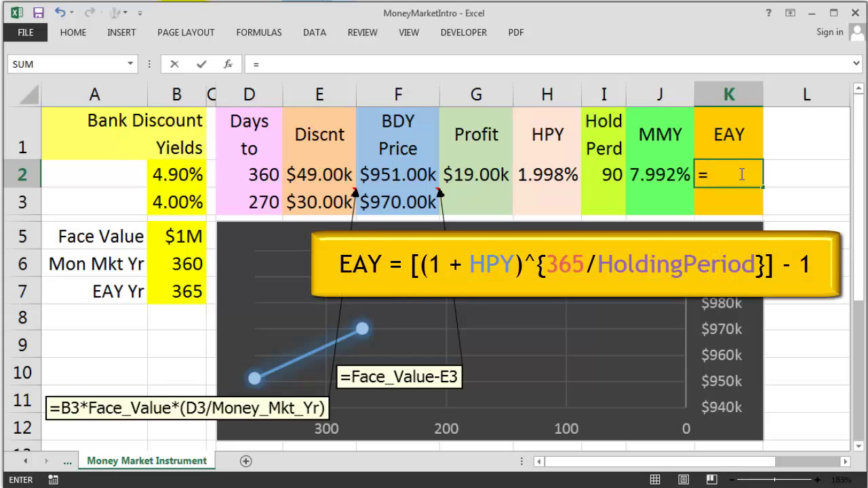
pyautogui.write('power(1')
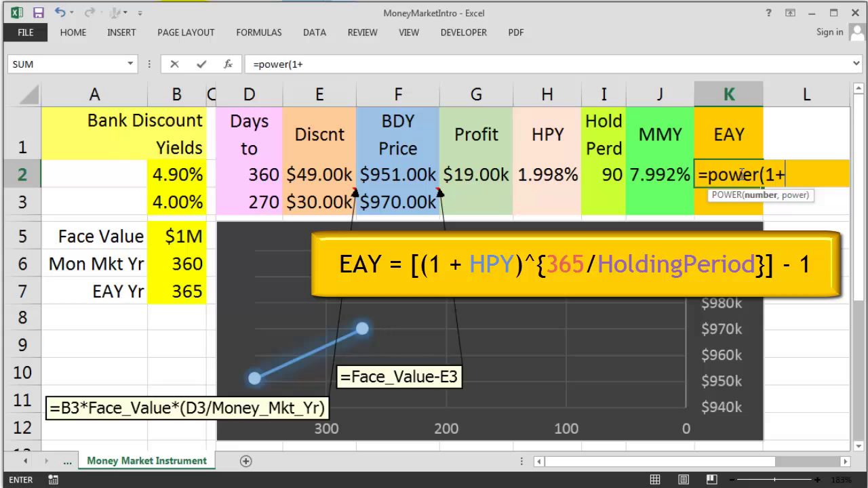
pyautogui.write('+')
pyautogui.click(549, 177)
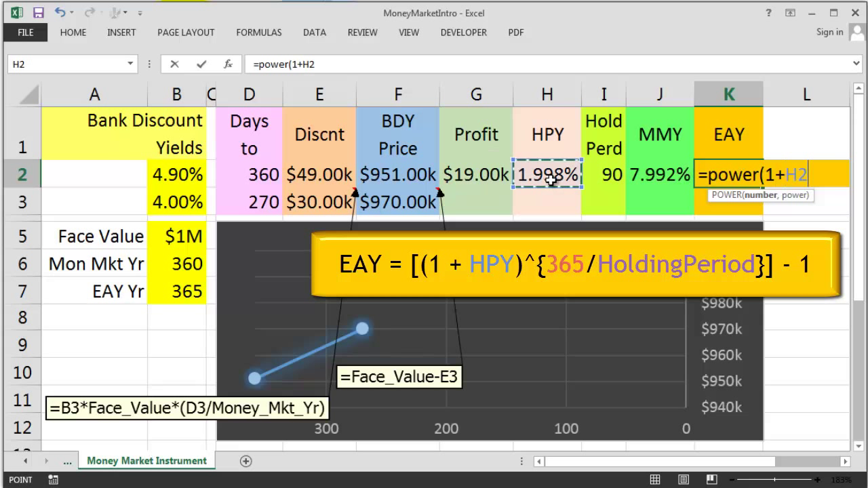
pyautogui.write(',')
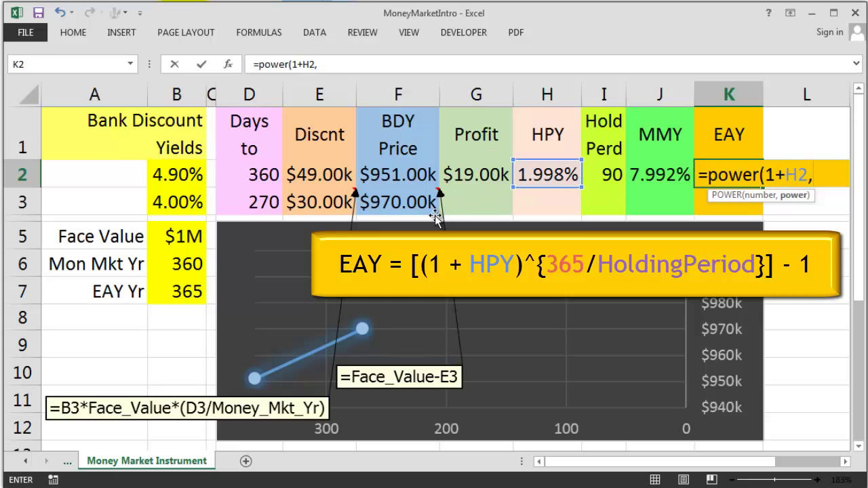
pyautogui.click(182, 293)
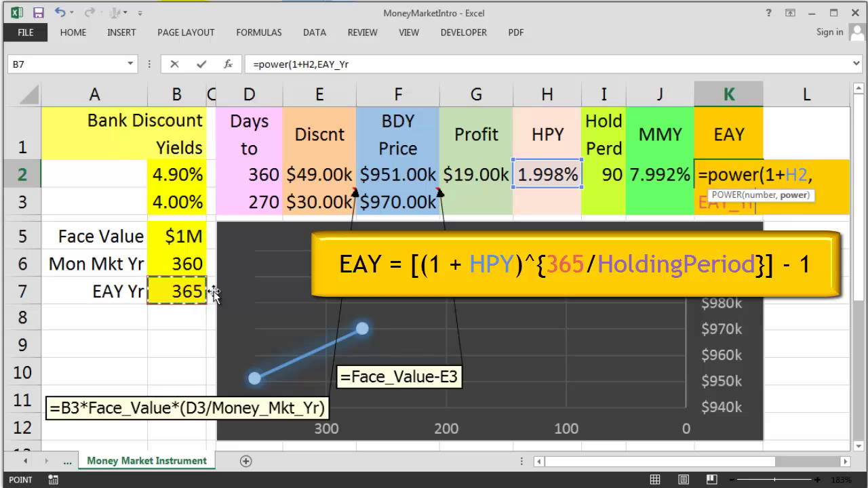
pyautogui.write('/')
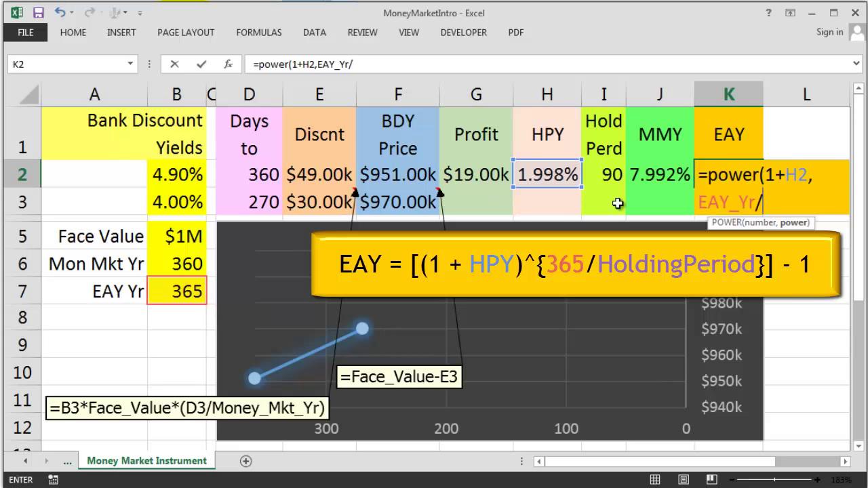
pyautogui.click(614, 175)
pyautogui.write(')')
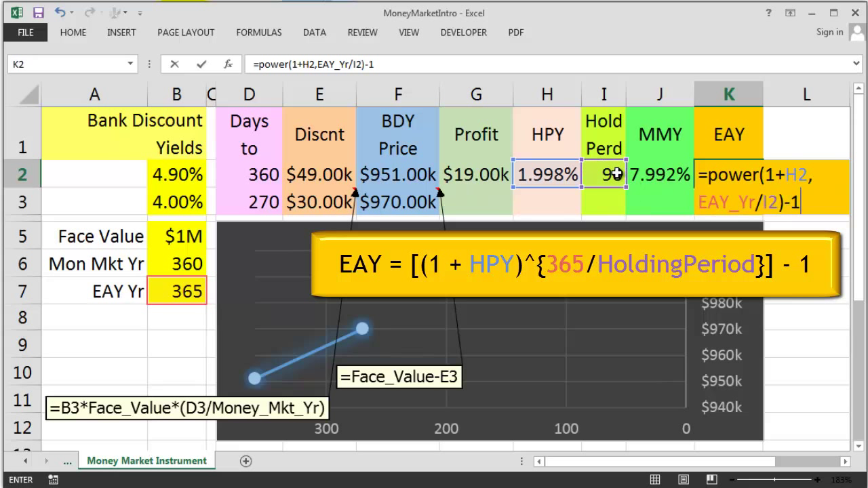
pyautogui.write('-1')
pyautogui.press('Return')
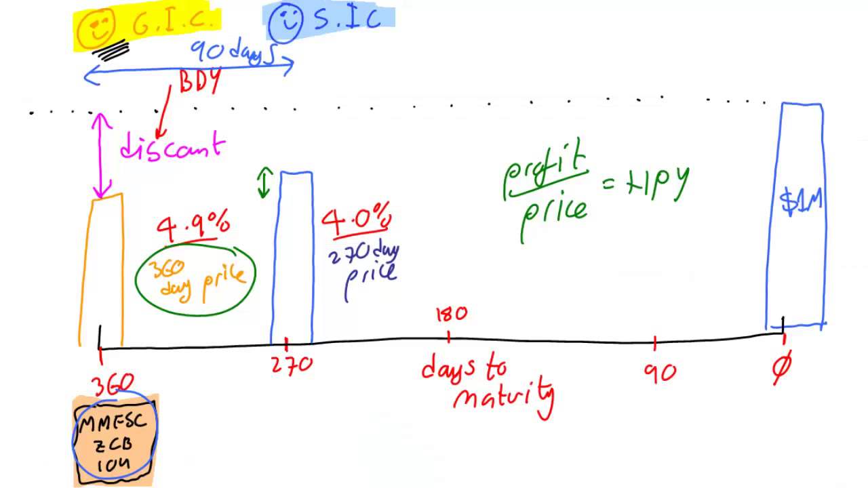
# Draw a blue '270 days' arrow from S.I.C. to the $1M maturity bar
pyautogui.moveTo(334, 61); pyautogui.dragTo(784, 53)
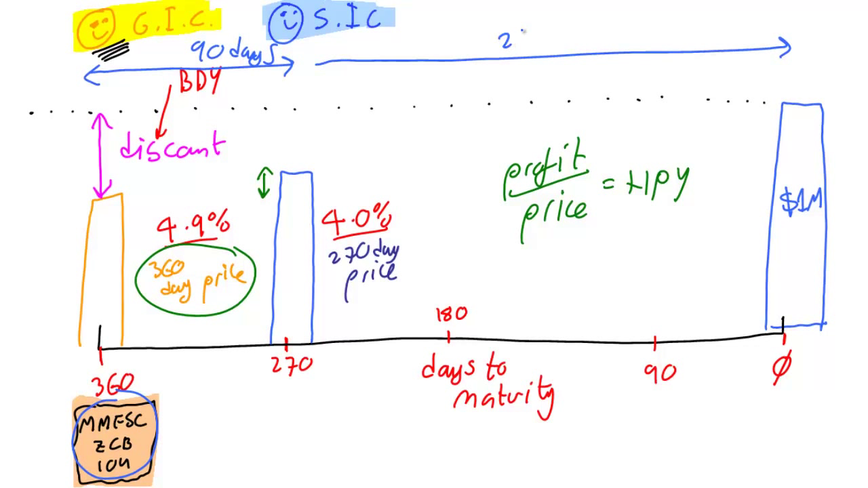
pyautogui.moveTo(547, 33)
pyautogui.mouseDown()
pyautogui.moveTo(595, 47)
pyautogui.moveTo(606, 42)
pyautogui.mouseUp()
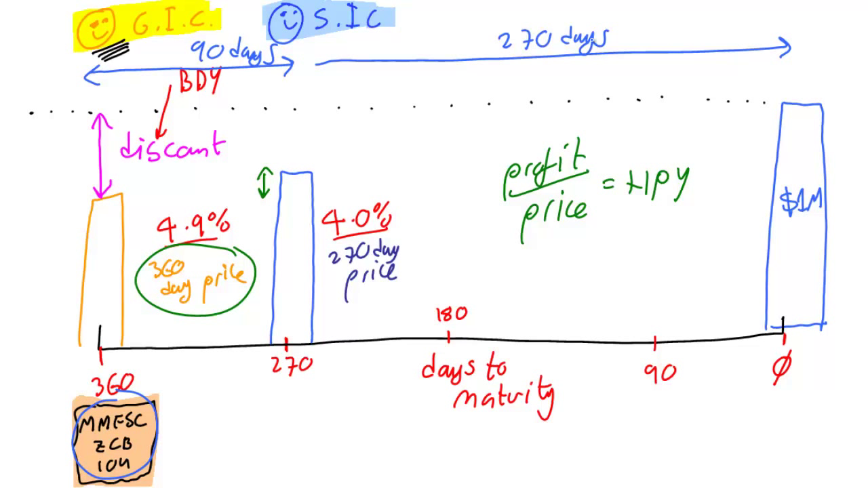
pyautogui.moveTo(811, 72); pyautogui.dragTo(813, 88)
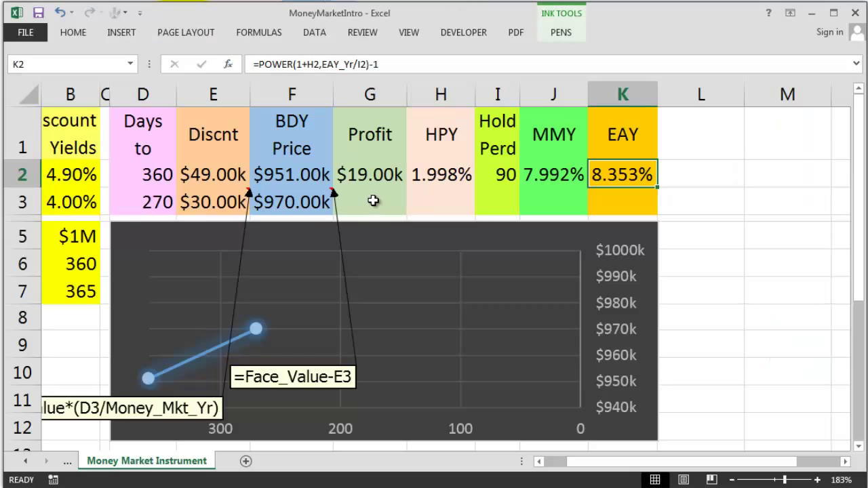
# Enter =Face_Value-F3 in G3 for a profit of $30.00k
pyautogui.click(383, 199)
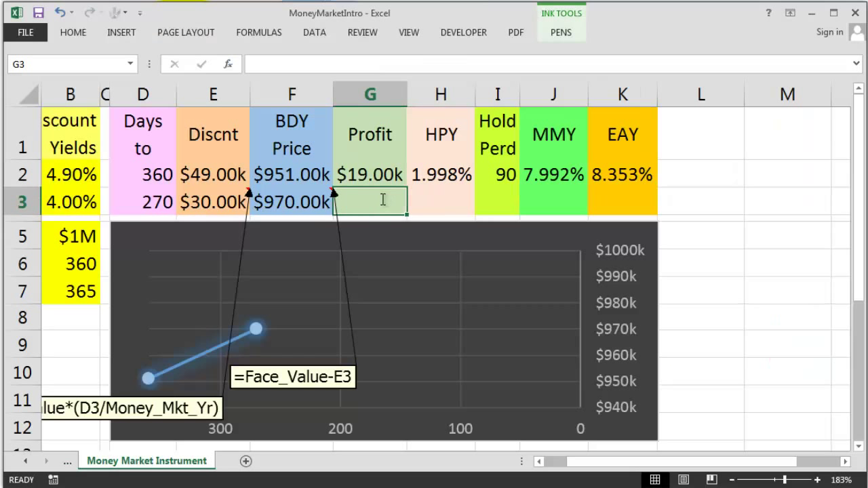
pyautogui.write('=')
pyautogui.click(98, 237)
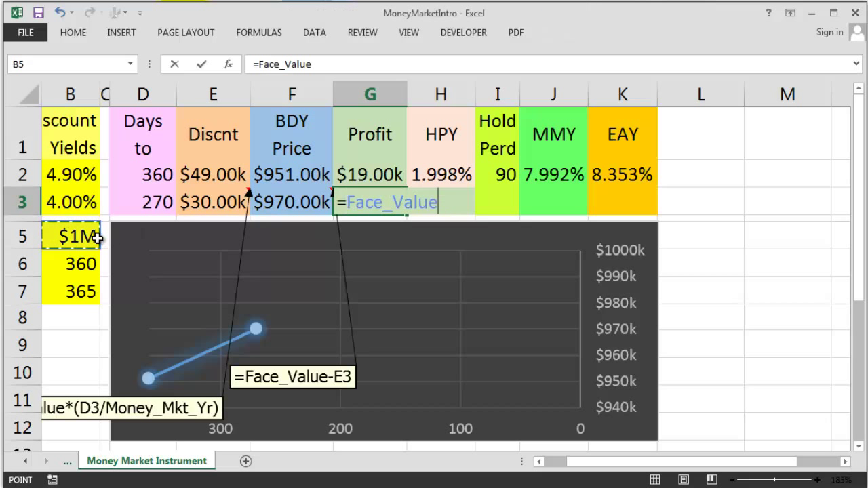
pyautogui.write('-')
pyautogui.click(289, 201)
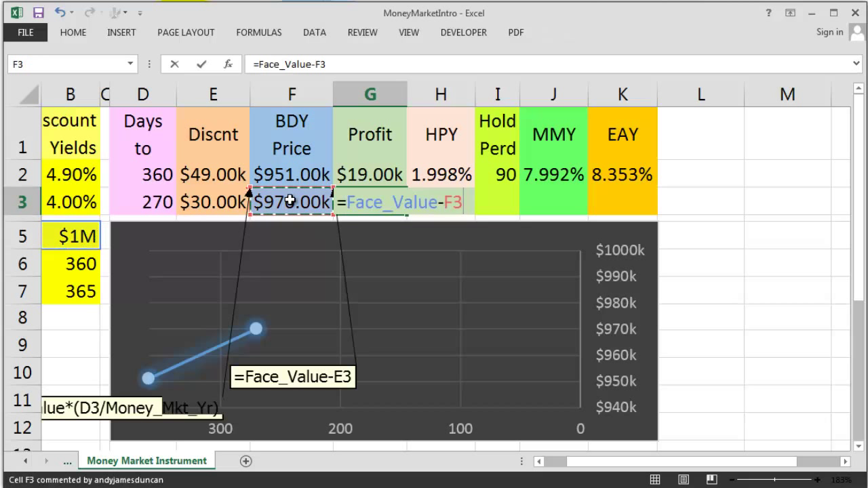
pyautogui.press('Return')
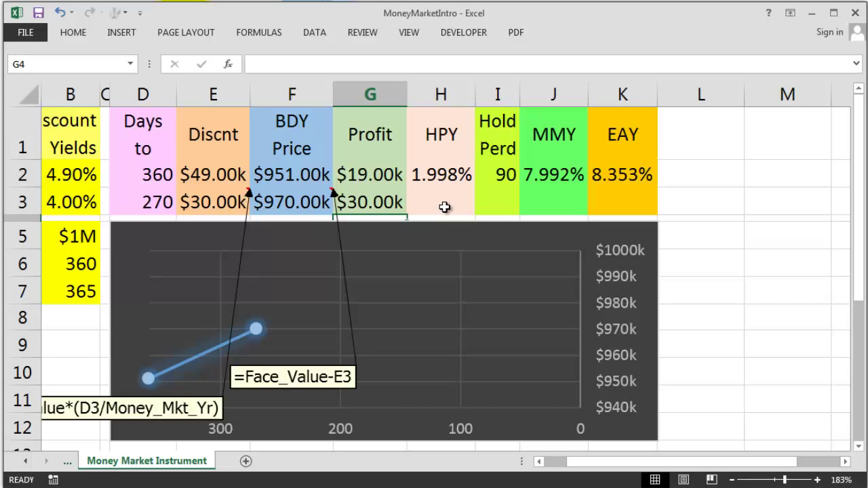
# Enter =G3/F3 in H3 for an HPY of 3.093%
pyautogui.click(444, 207)
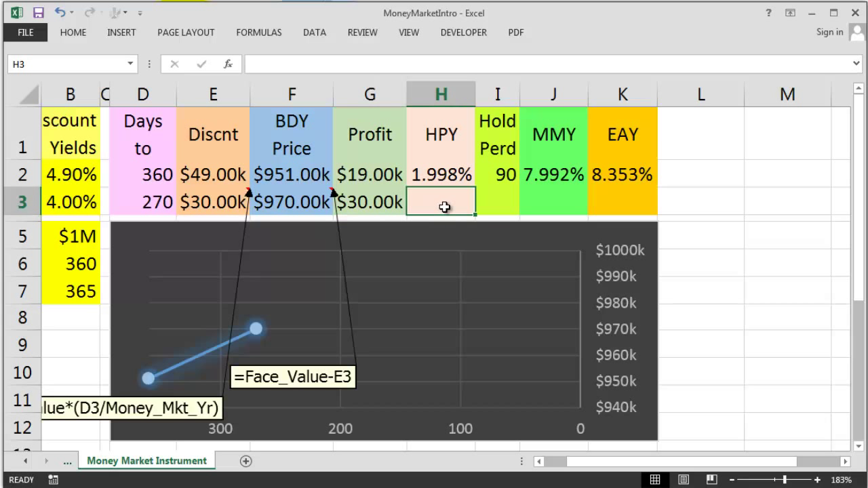
pyautogui.write('=')
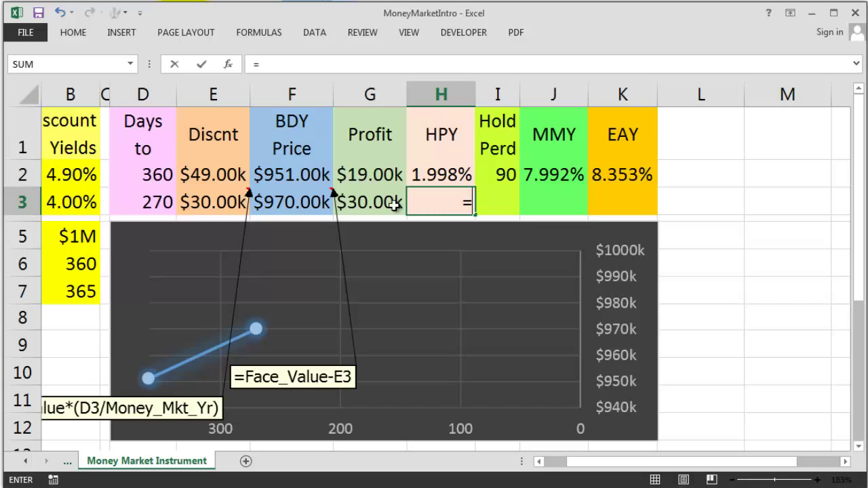
pyautogui.click(381, 206)
pyautogui.write('/')
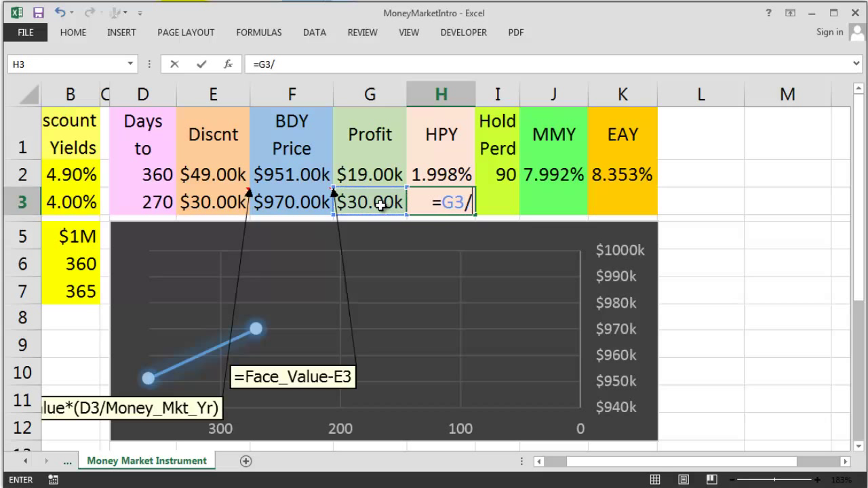
pyautogui.click(316, 209)
pyautogui.press('Return')
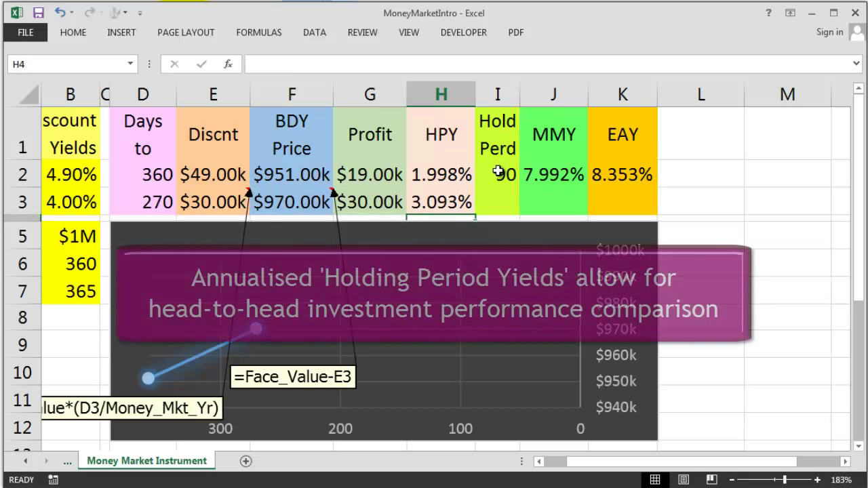
pyautogui.click(500, 204)
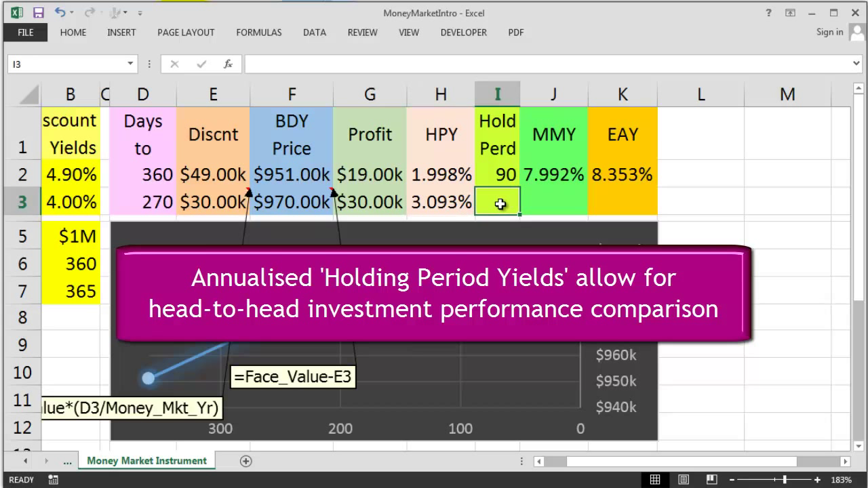
# Enter =D3 in I3 for a 270-day holding period
pyautogui.write('=')
pyautogui.click(168, 202)
pyautogui.hotkey('ctrl', 'Return')
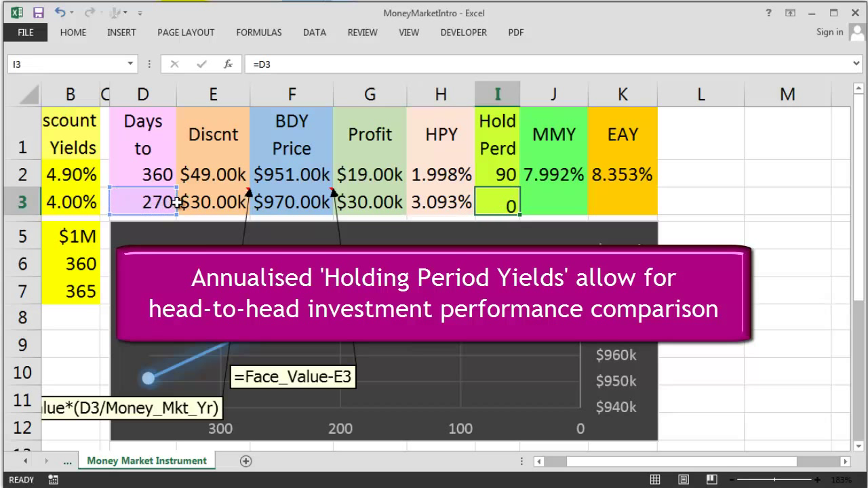
# Fill the J2 and K2 formulas down to row 3, giving MMY 4.124% and EAY 4.204%
pyautogui.click(582, 178)
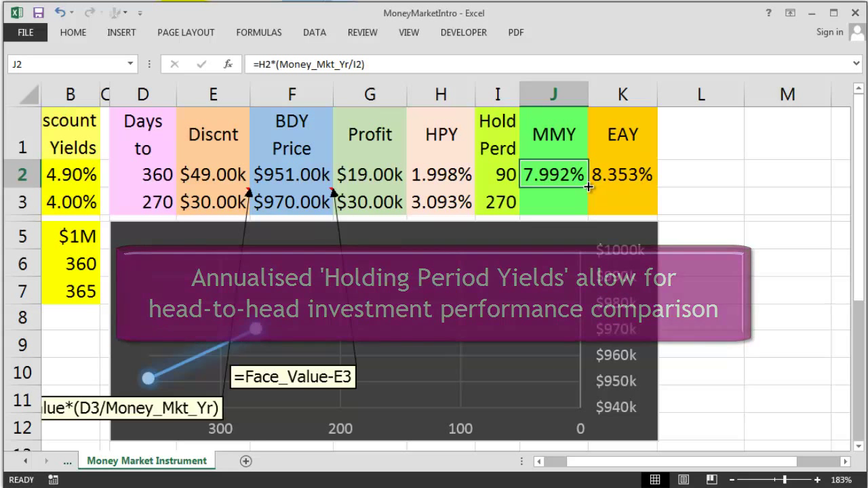
pyautogui.doubleClick(587, 185)
pyautogui.click(647, 177)
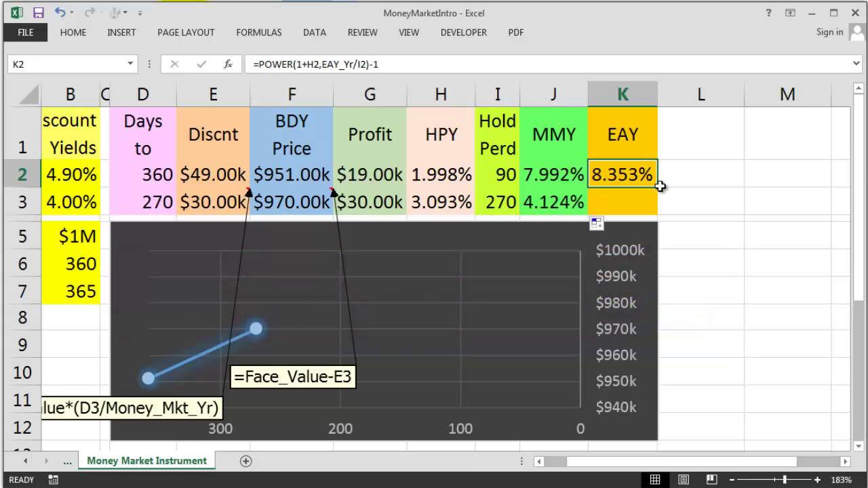
pyautogui.doubleClick(659, 188)
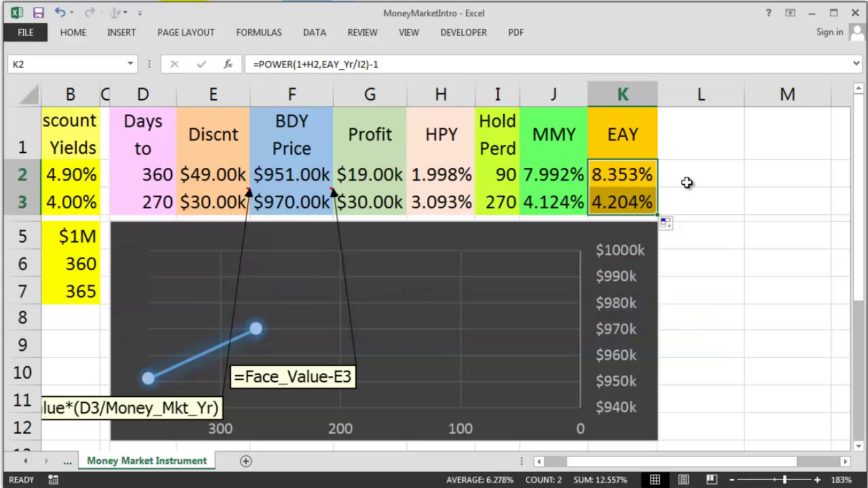
pyautogui.click(679, 180)
pyautogui.click(641, 178)
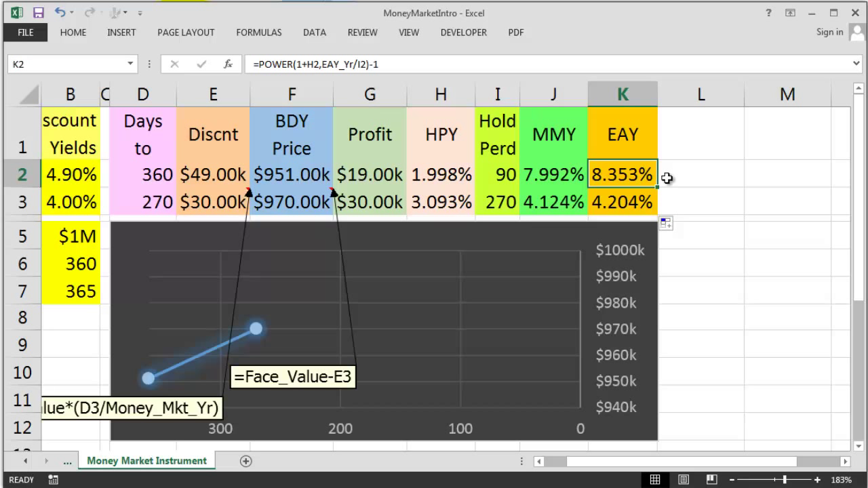
pyautogui.click(666, 178)
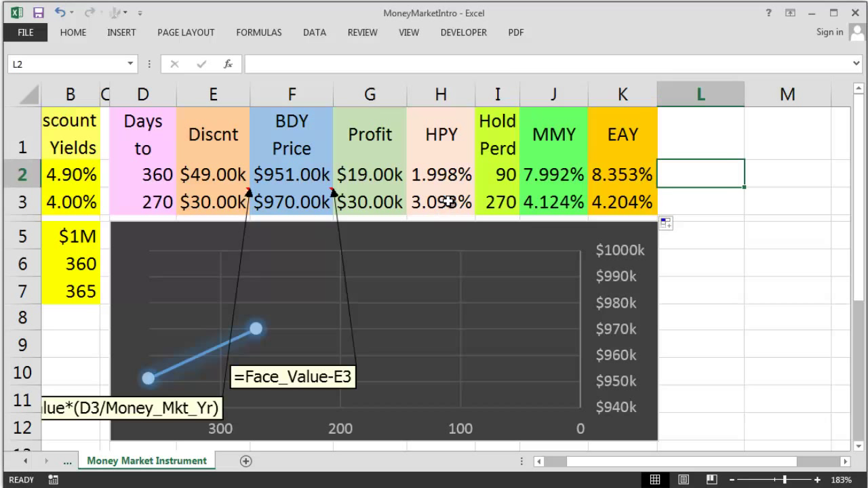
# Move H3's =G3/F3 formula note onto the chart
pyautogui.click(451, 201)
pyautogui.moveTo(452, 202)
pyautogui.moveTo(525, 175); pyautogui.dragTo(404, 263)
# Move the J3 MMY and K3 EAY formula notes down onto the chart as callouts
pyautogui.click(546, 201)
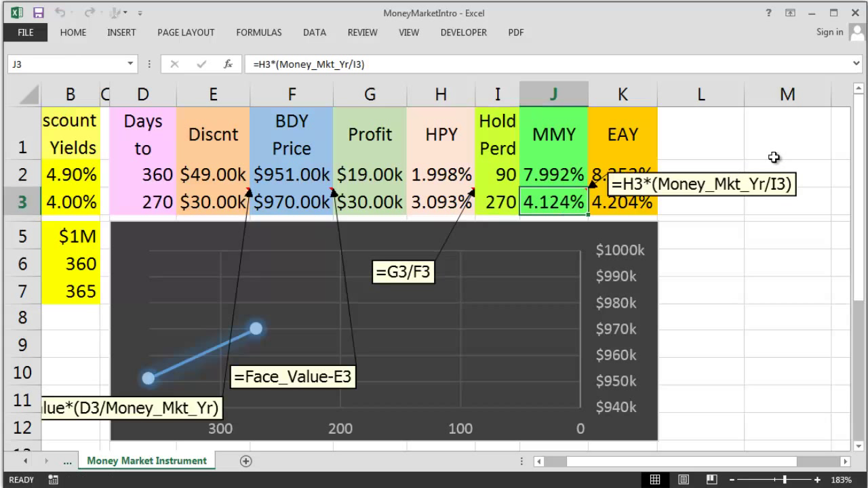
pyautogui.moveTo(758, 175); pyautogui.dragTo(561, 347)
pyautogui.click(617, 204)
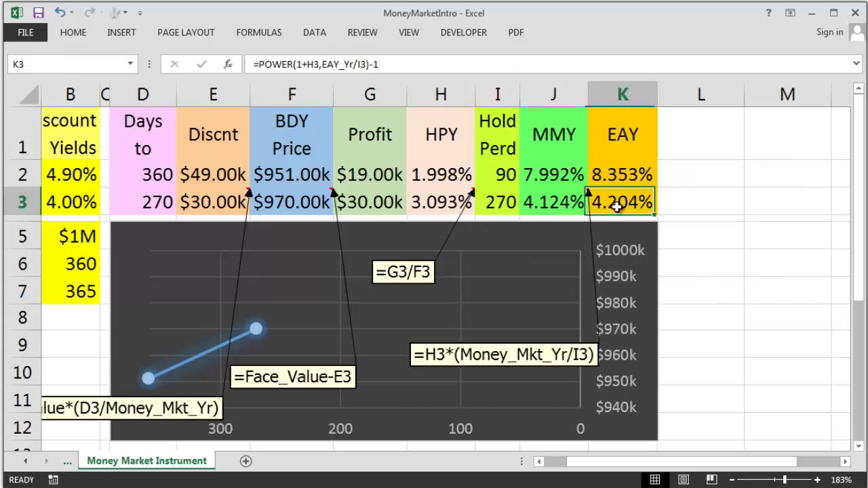
pyautogui.moveTo(617, 207)
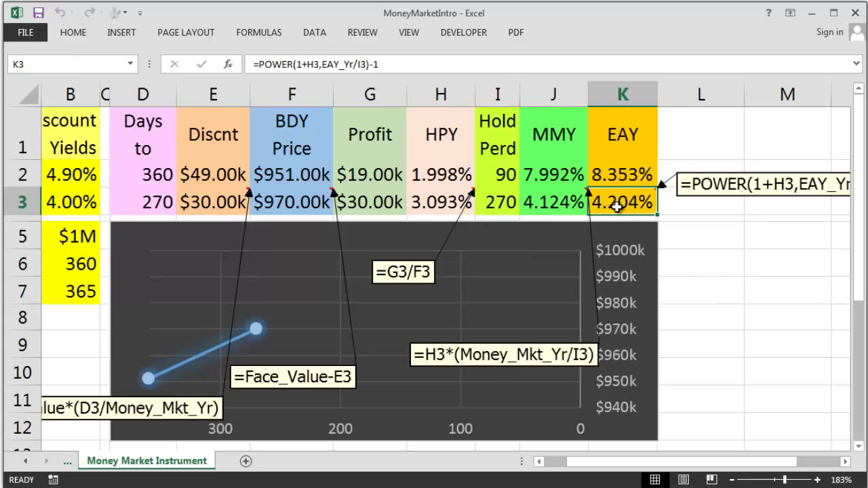
pyautogui.click(749, 178)
pyautogui.moveTo(749, 178); pyautogui.dragTo(545, 289)
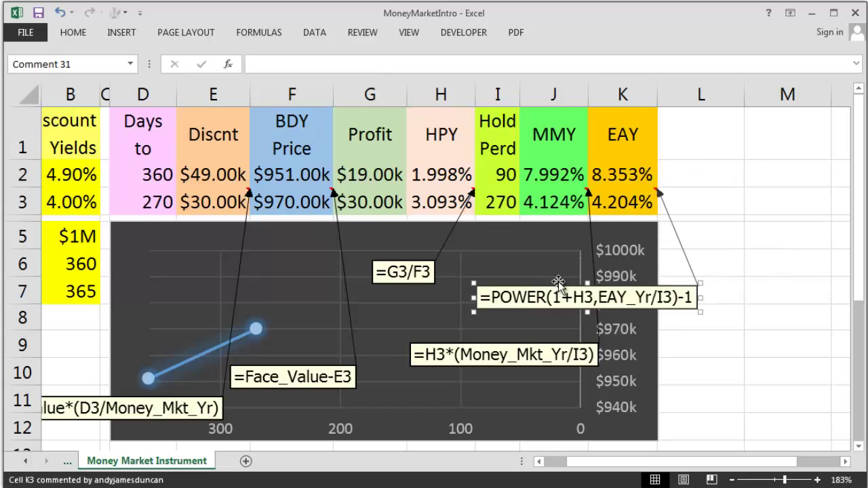